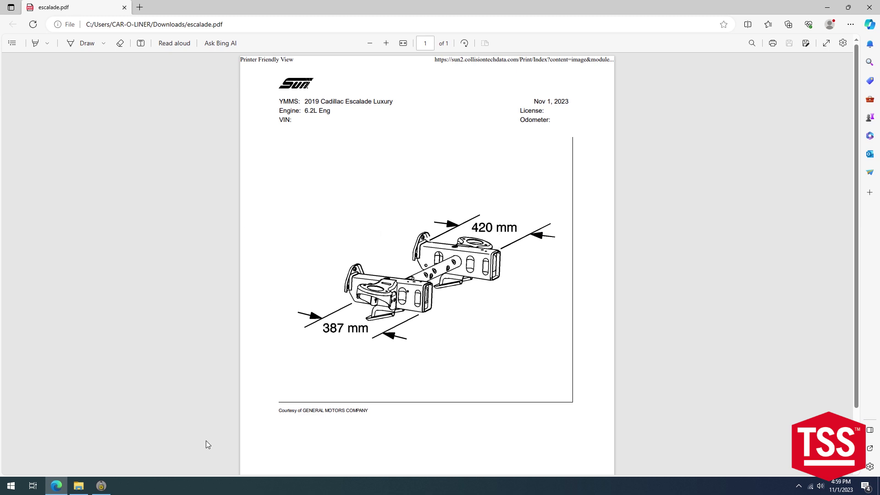
Bring the Vision2 X3 Measuring > Repair window to the front from the taskbar
{"action": "left_click", "coordinate": [102, 486]}
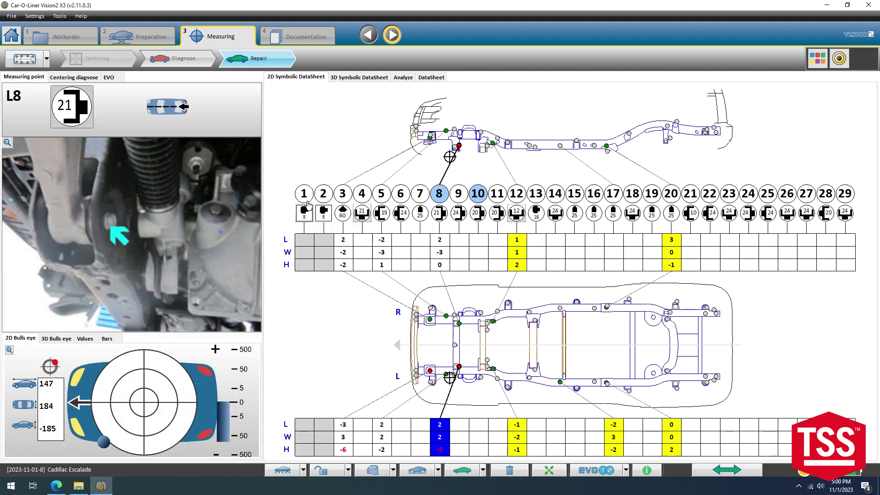
Select front point 1, choose the EVO3 system, and enlarge the EVO 310 parts list
{"action": "left_click", "coordinate": [305, 195]}
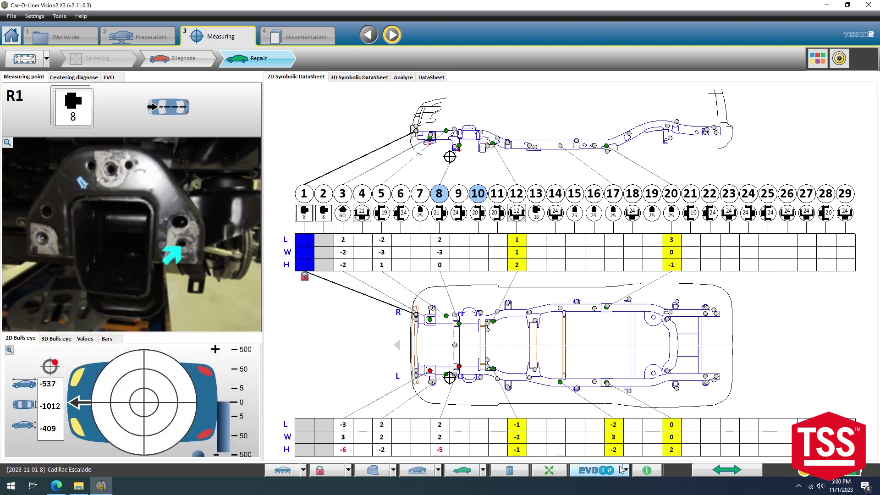
{"action": "left_click", "coordinate": [625, 469]}
{"action": "left_click", "coordinate": [656, 470]}
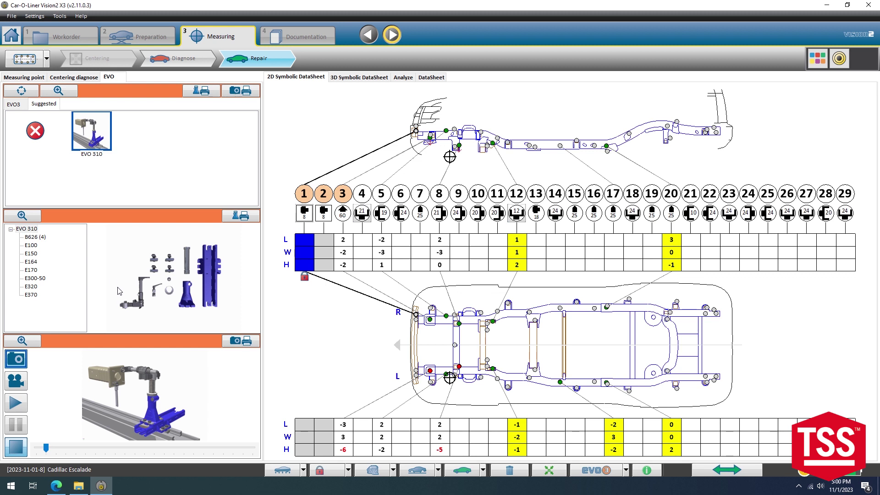
{"action": "left_click", "coordinate": [23, 215]}
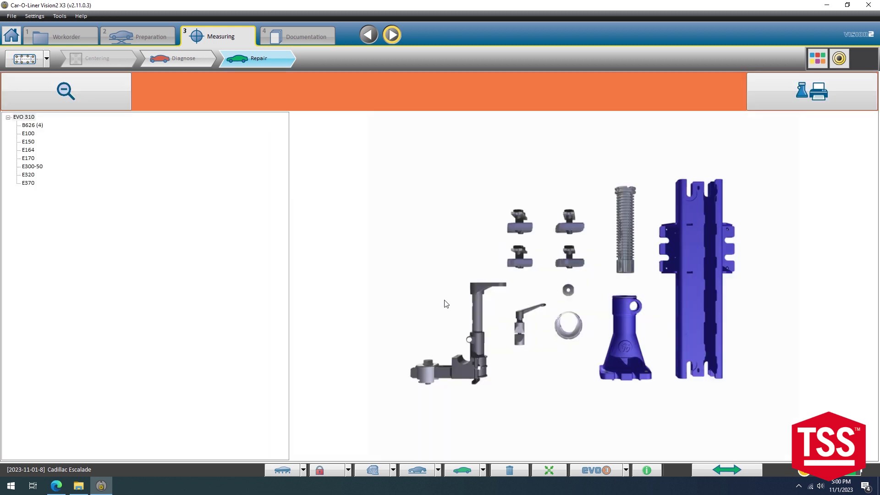
Restore the measuring layout, enlarge the EVO 310 build animation, and play it
{"action": "left_click", "coordinate": [40, 89]}
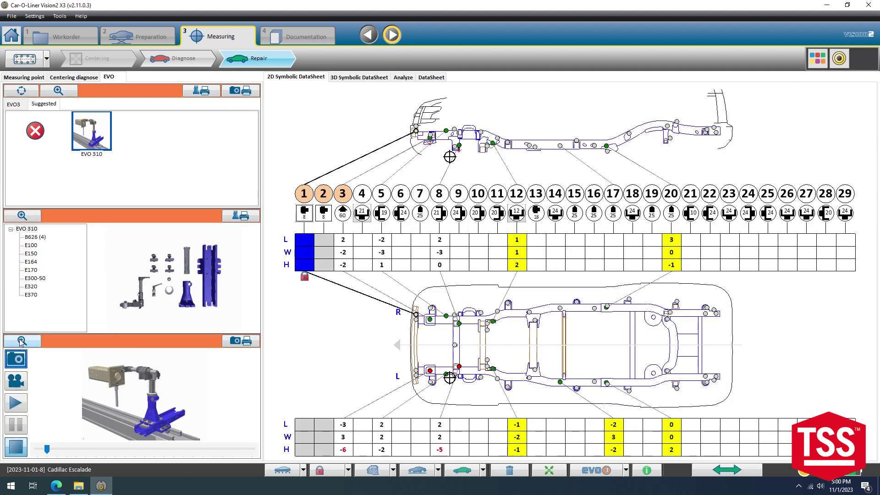
{"action": "left_click", "coordinate": [21, 341]}
{"action": "left_click", "coordinate": [57, 288]}
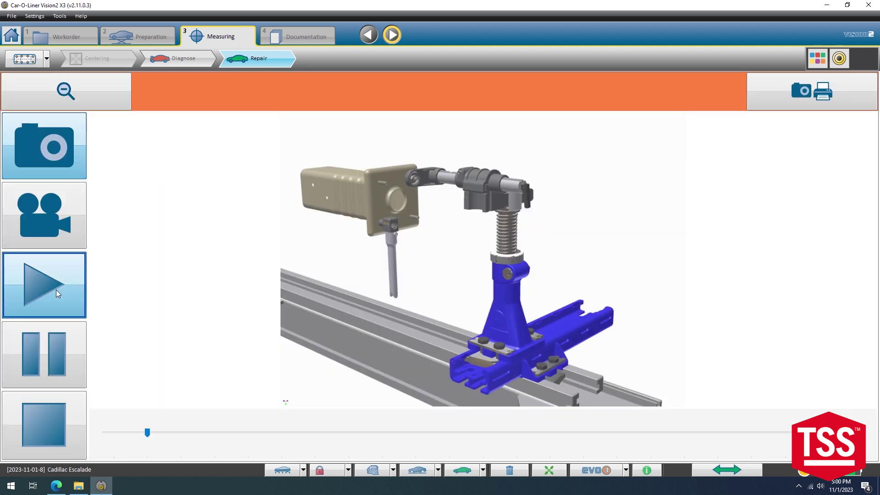